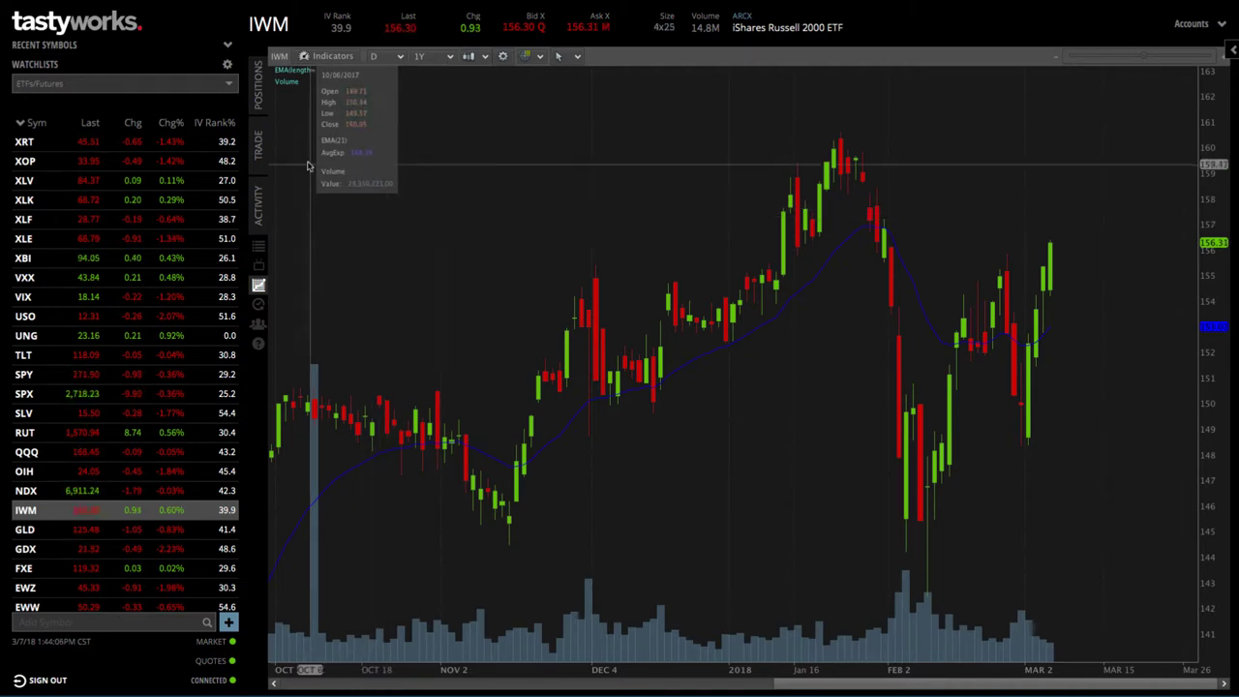
# - Switch from the IWM price chart to the IWM option chain in the Trade tab
pyautogui.click(257, 145)
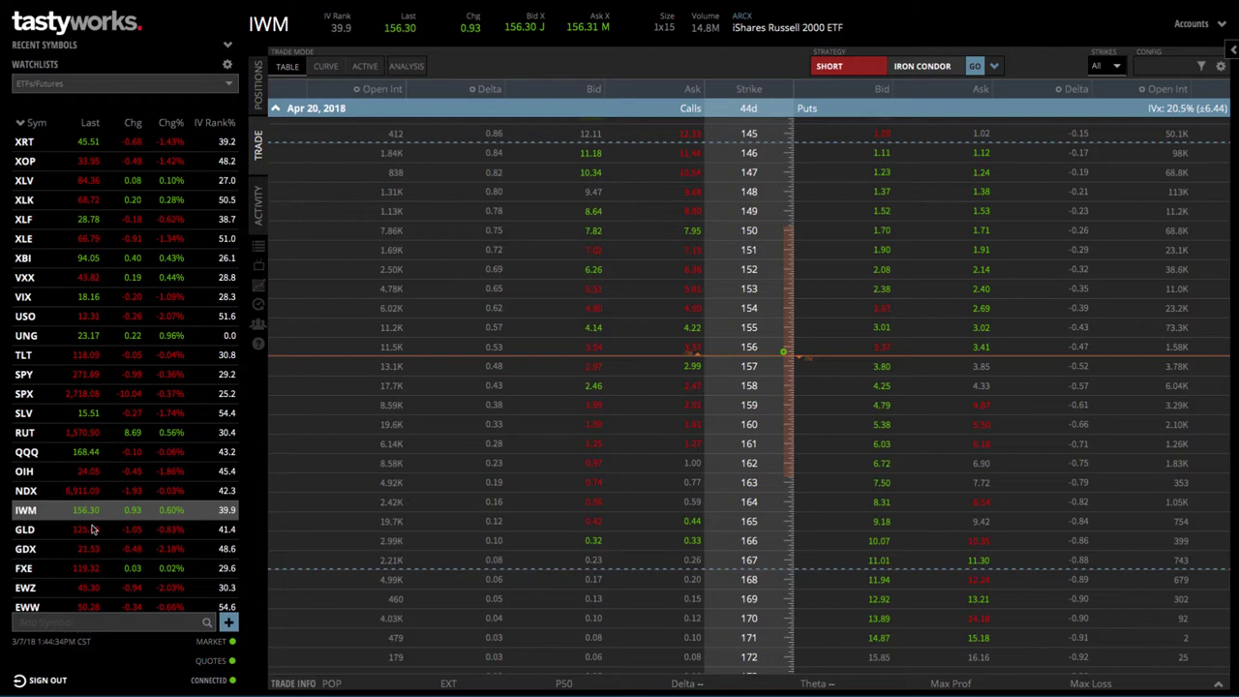
pyautogui.moveTo(110, 523)
pyautogui.mouseDown()
pyautogui.moveTo(75, 495)
pyautogui.moveTo(85, 525)
pyautogui.mouseUp()
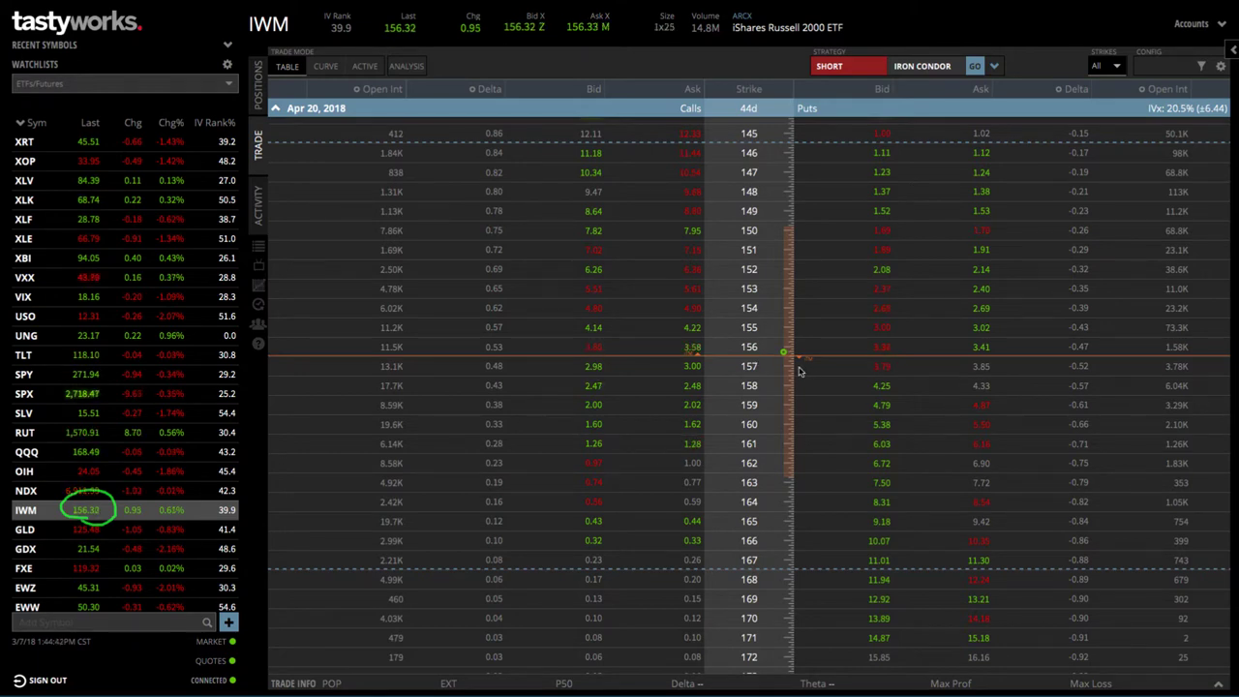
pyautogui.moveTo(810, 348); pyautogui.dragTo(806, 368)
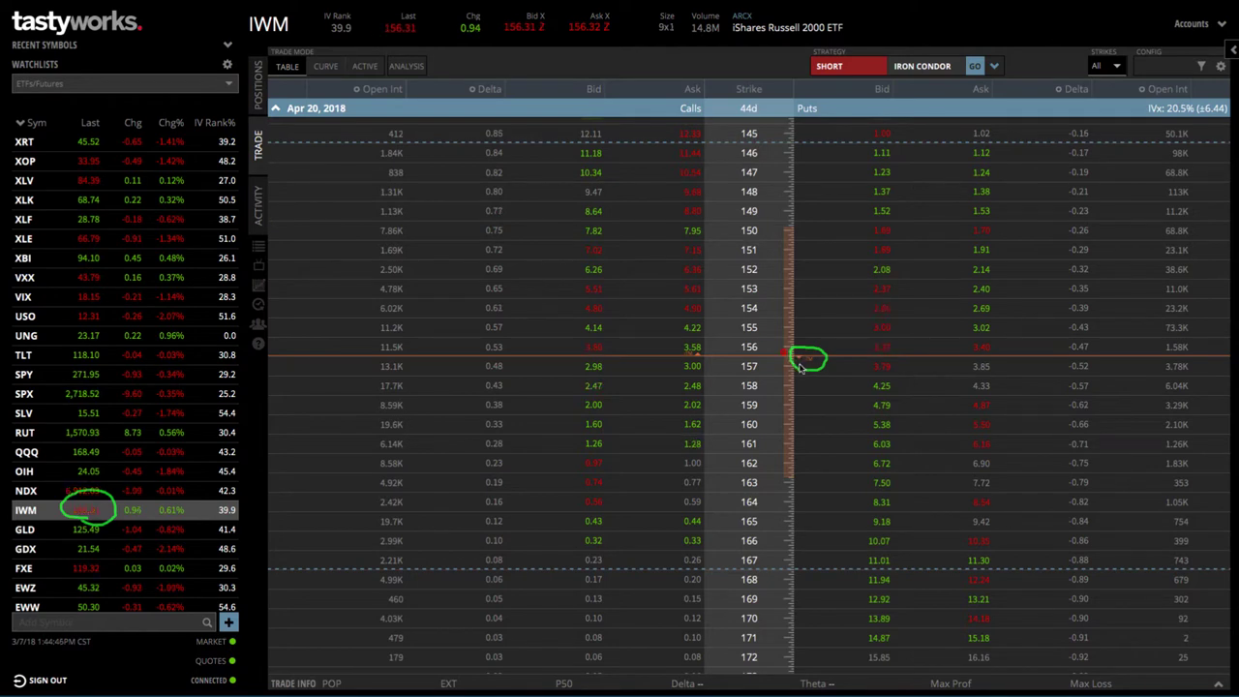
pyautogui.moveTo(825, 103)
pyautogui.mouseDown()
pyautogui.moveTo(792, 112)
pyautogui.moveTo(825, 110)
pyautogui.mouseUp()
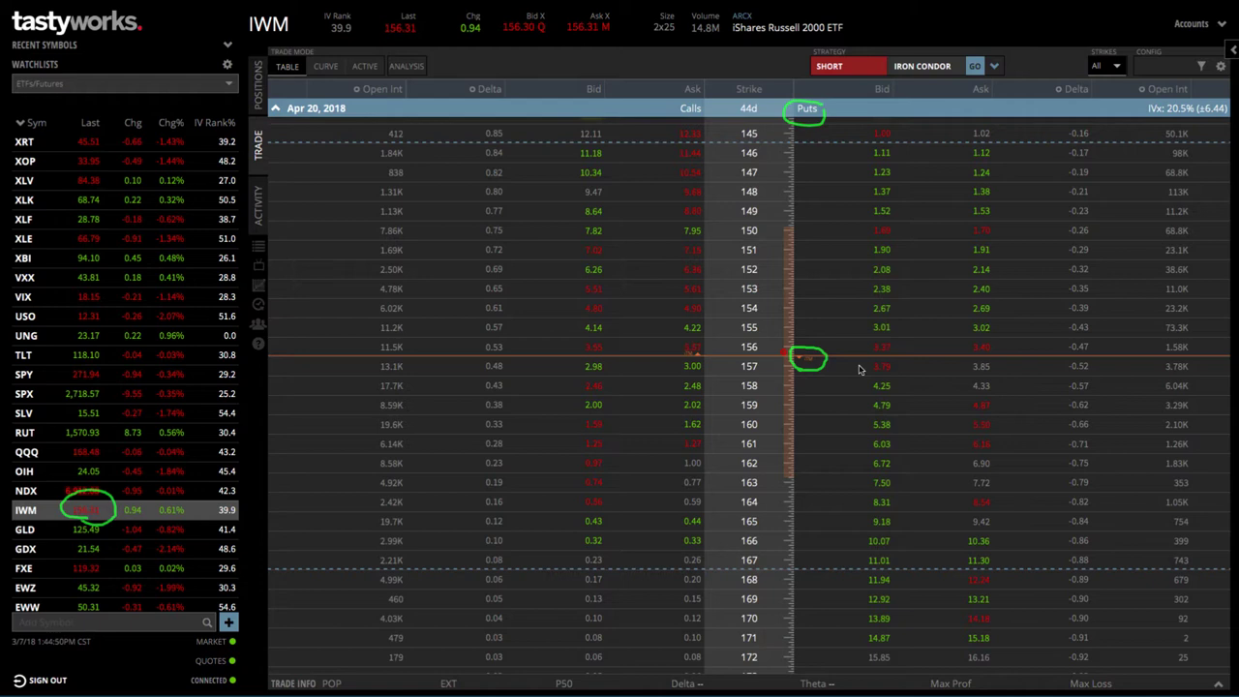
pyautogui.moveTo(858, 382)
pyautogui.mouseDown()
pyautogui.moveTo(855, 547)
pyautogui.moveTo(872, 523)
pyautogui.mouseUp()
pyautogui.moveTo(859, 344)
pyautogui.mouseDown()
pyautogui.moveTo(870, 155)
pyautogui.moveTo(886, 167)
pyautogui.mouseUp()
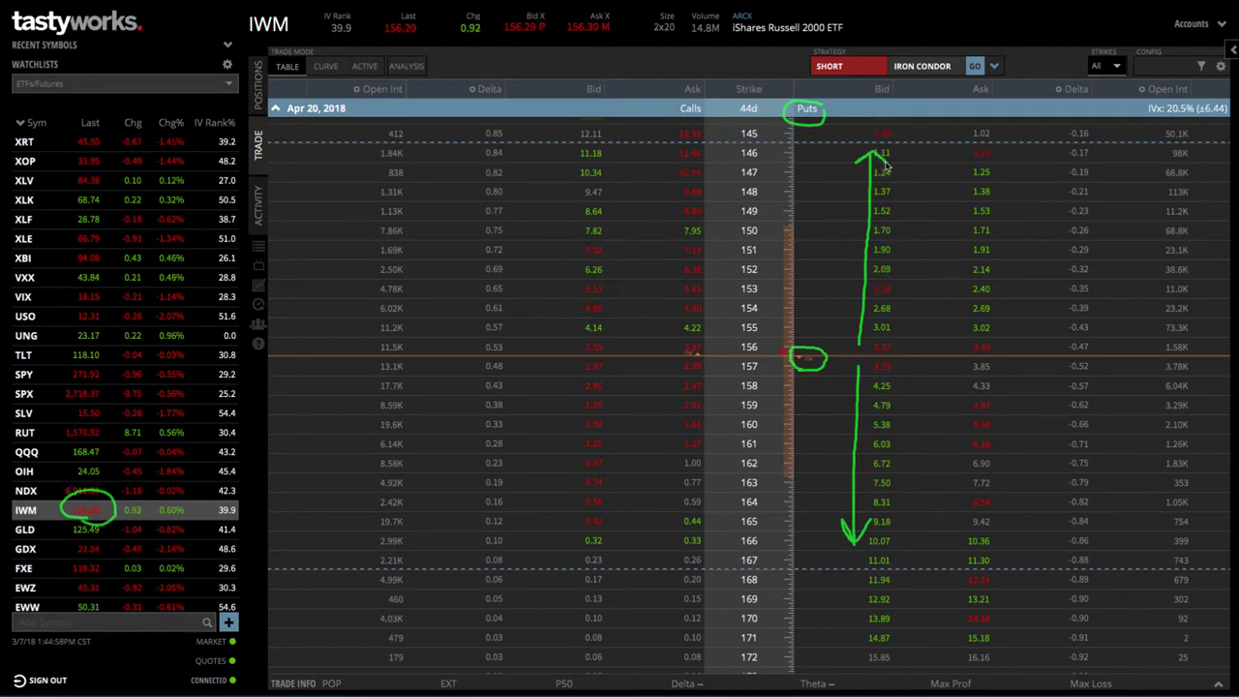
pyautogui.press('Escape')
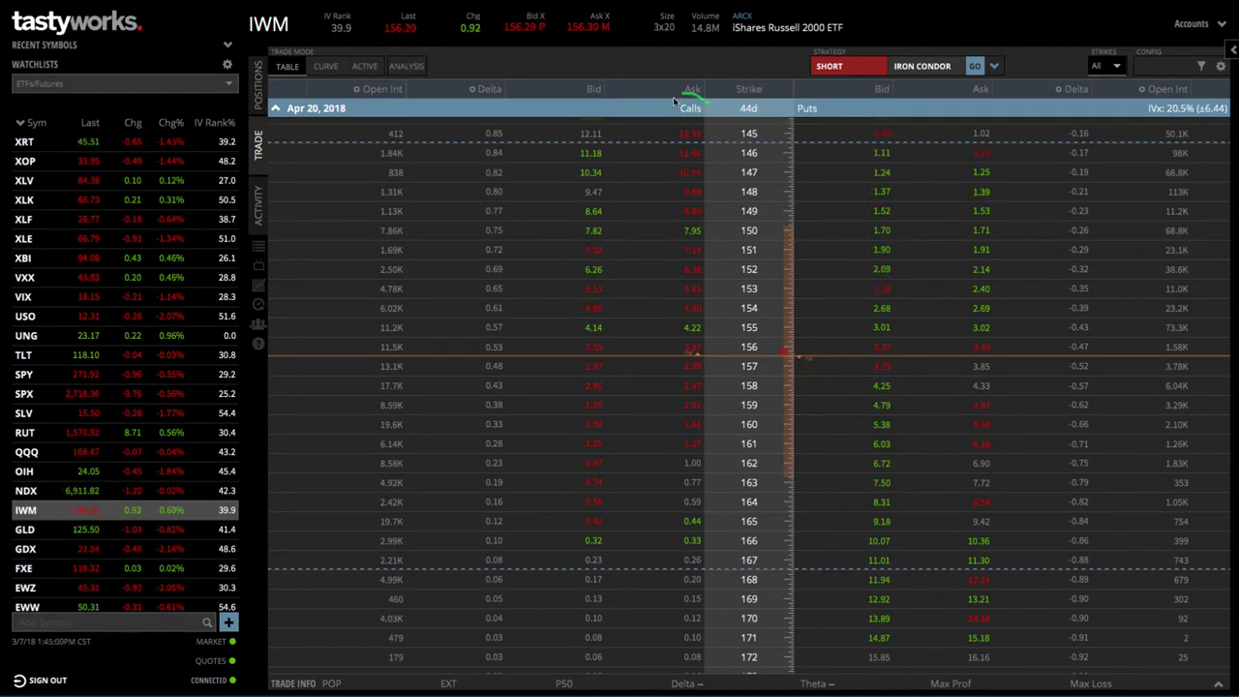
pyautogui.moveTo(712, 115); pyautogui.dragTo(709, 107)
pyautogui.moveTo(697, 348)
pyautogui.mouseDown()
pyautogui.moveTo(680, 366)
pyautogui.moveTo(703, 361)
pyautogui.mouseUp()
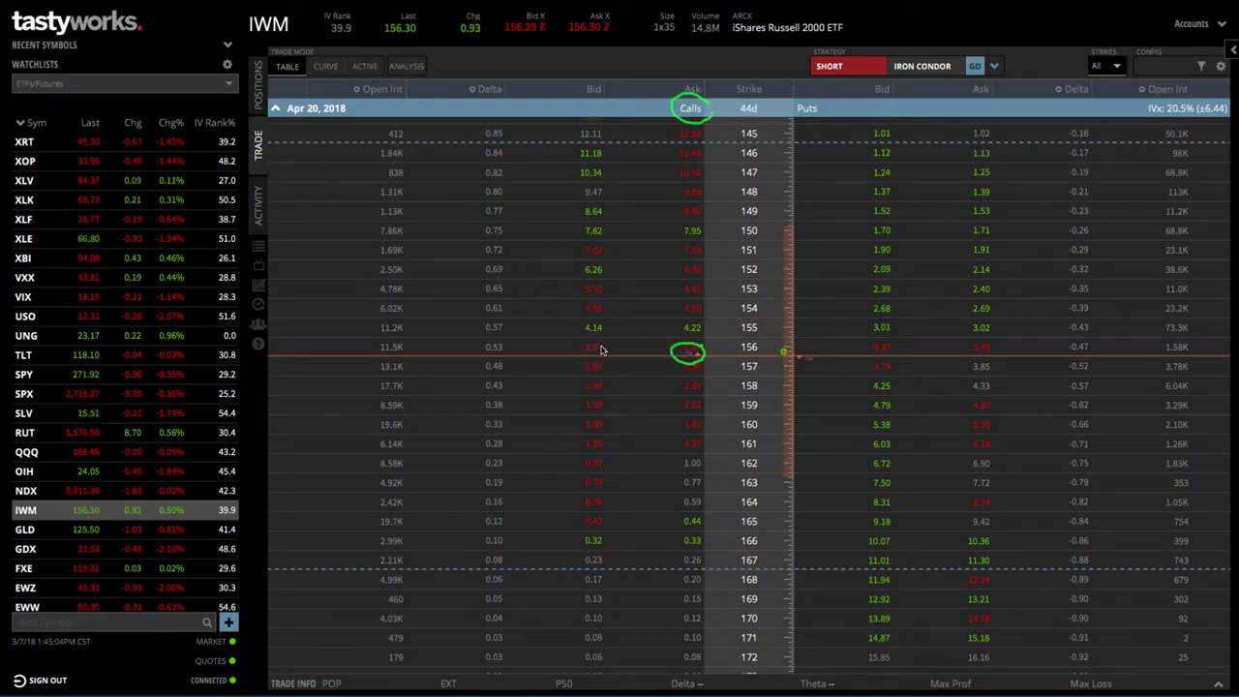
pyautogui.moveTo(590, 346)
pyautogui.mouseDown()
pyautogui.moveTo(592, 166)
pyautogui.moveTo(583, 173)
pyautogui.moveTo(600, 175)
pyautogui.mouseUp()
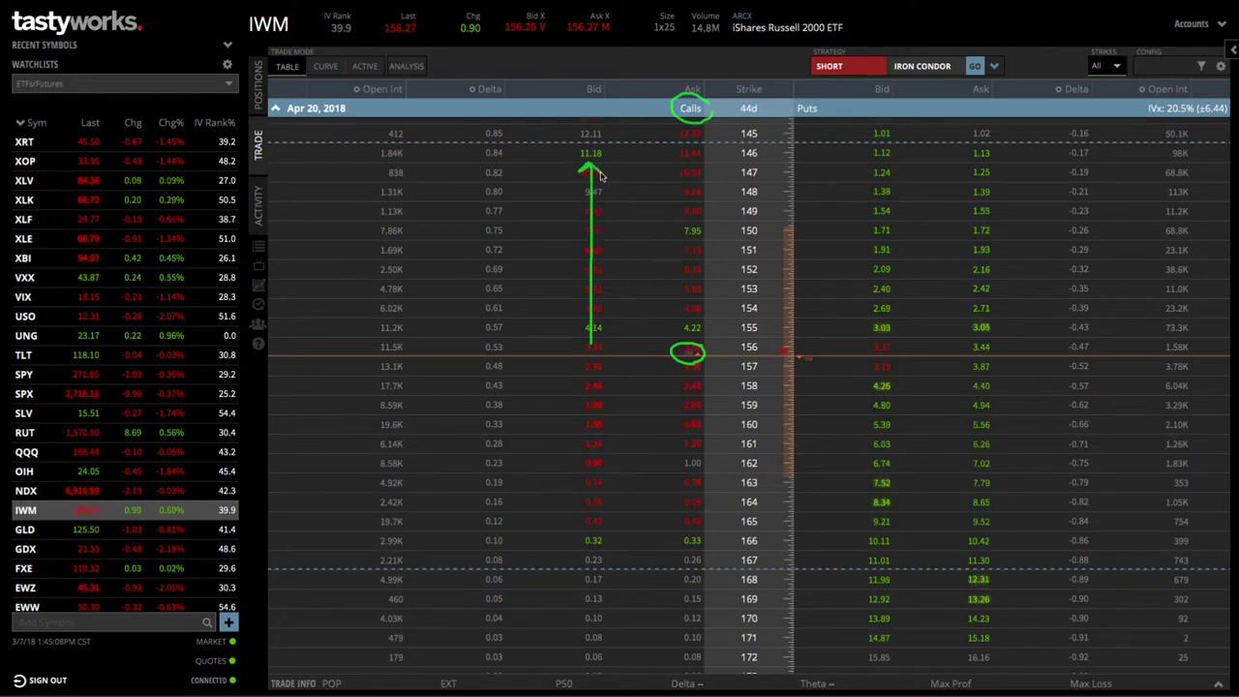
pyautogui.moveTo(594, 385)
pyautogui.mouseDown()
pyautogui.moveTo(593, 519)
pyautogui.moveTo(574, 519)
pyautogui.moveTo(618, 511)
pyautogui.mouseUp()
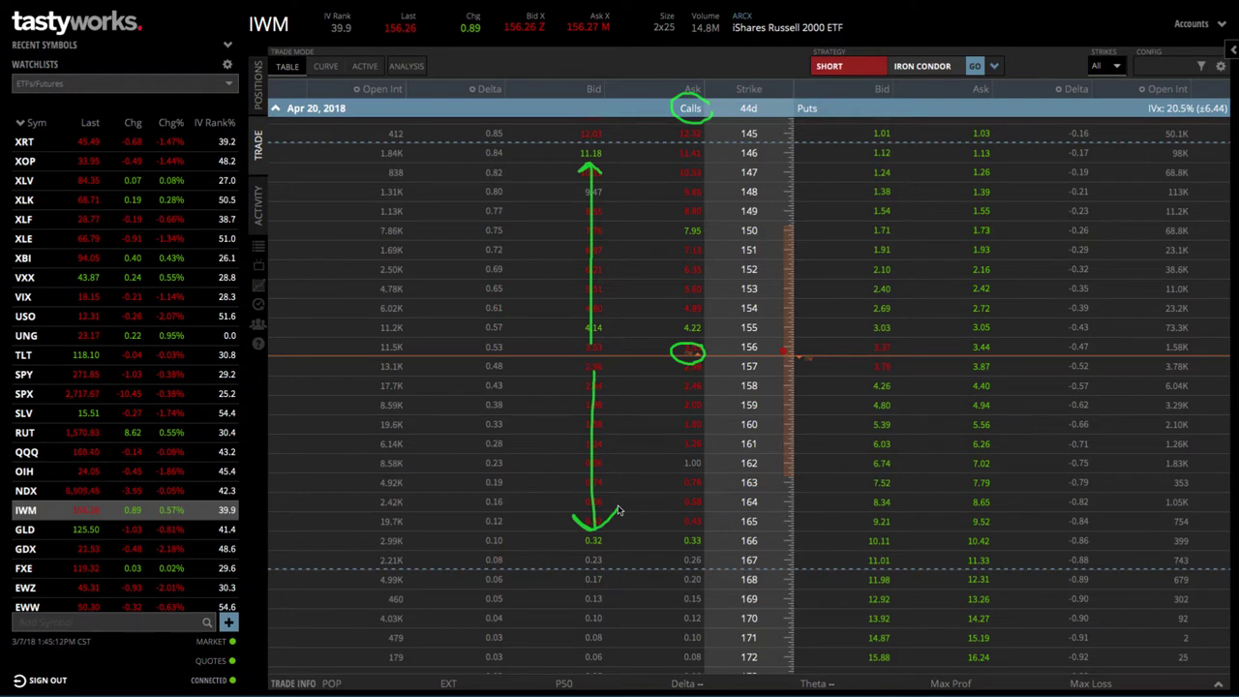
pyautogui.press('Escape')
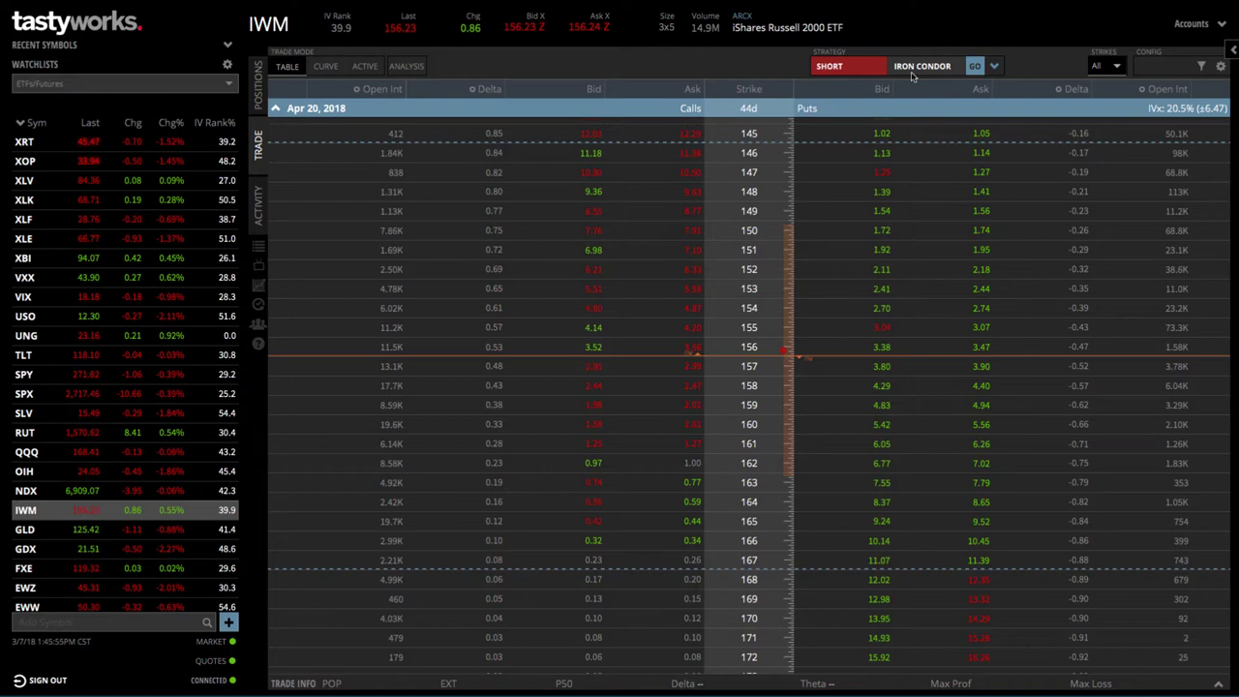
# - Choose the short Iron Condor strategy: 154/155 puts and 157/158 calls for a 0.85 credit
pyautogui.click(995, 68)
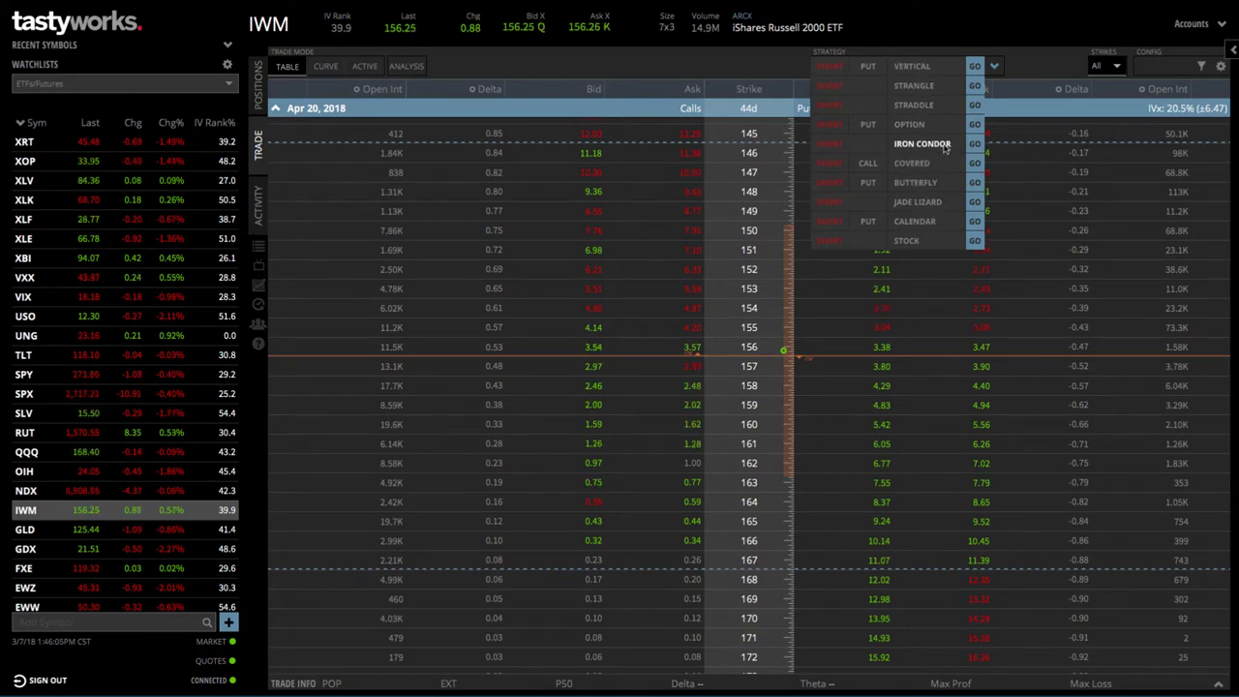
pyautogui.click(975, 146)
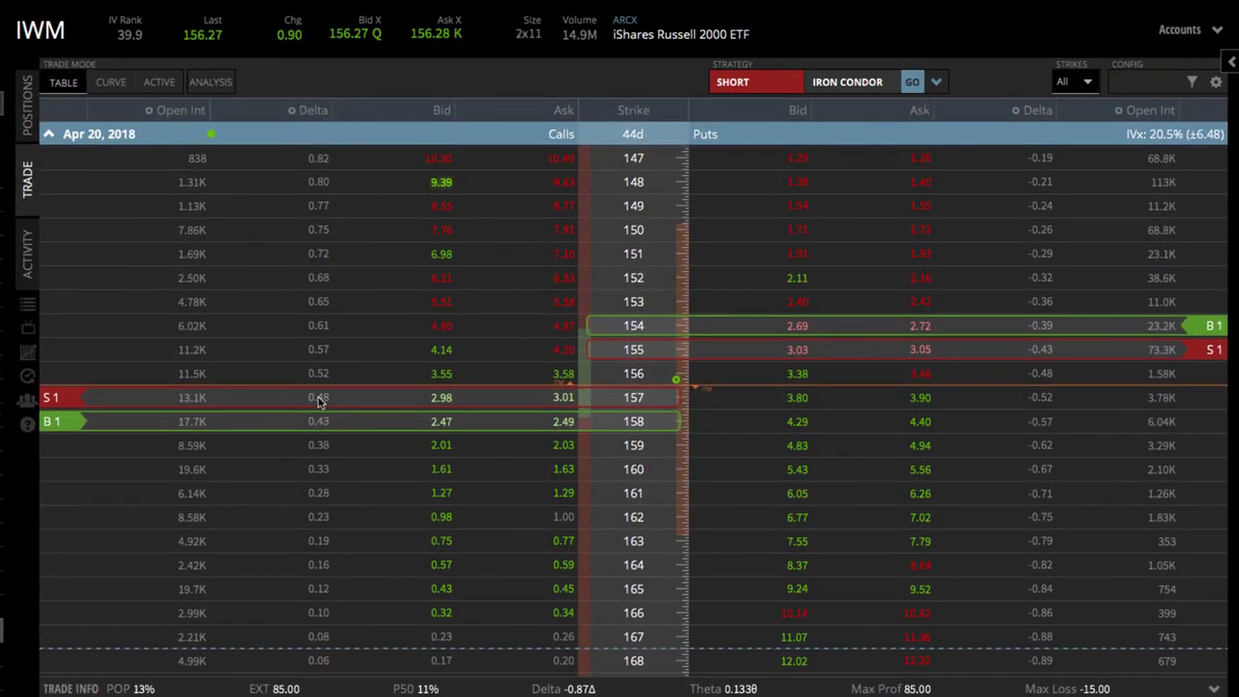
# - Move the condor legs to 162/165 calls and 148/145 puts for a 0.92 credit
pyautogui.scroll(1, 319, 401)
pyautogui.moveTo(320, 428); pyautogui.dragTo(320, 519)
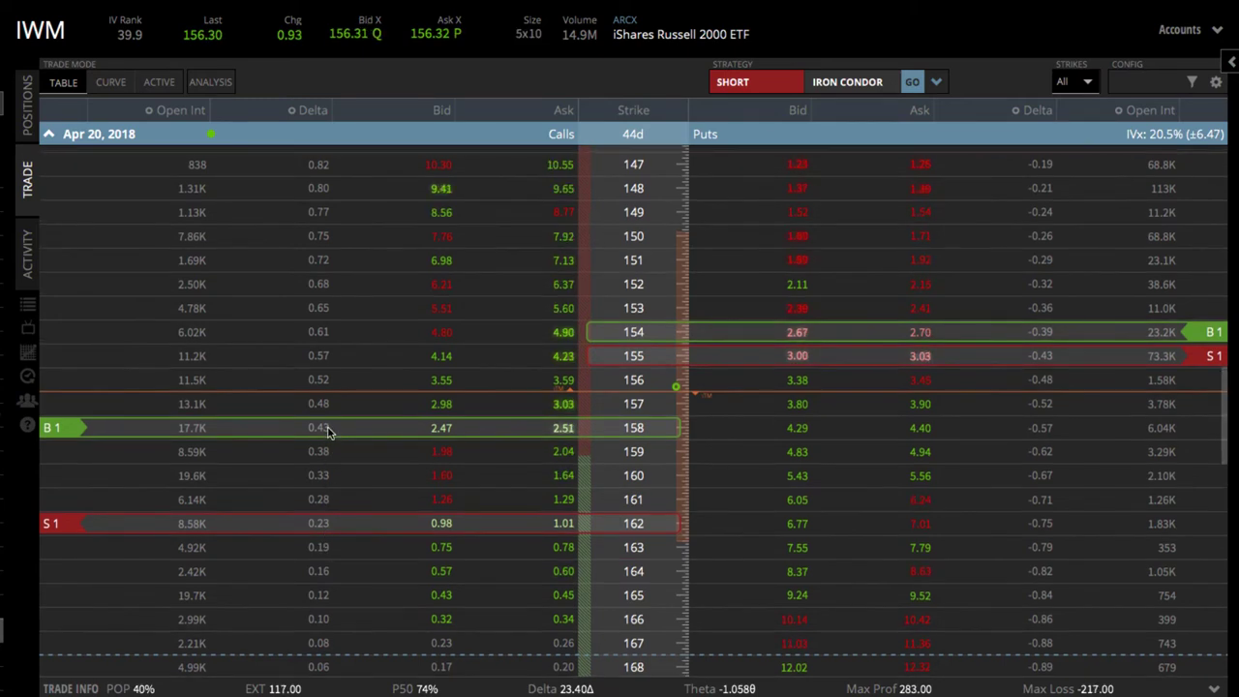
pyautogui.moveTo(327, 444); pyautogui.dragTo(328, 586)
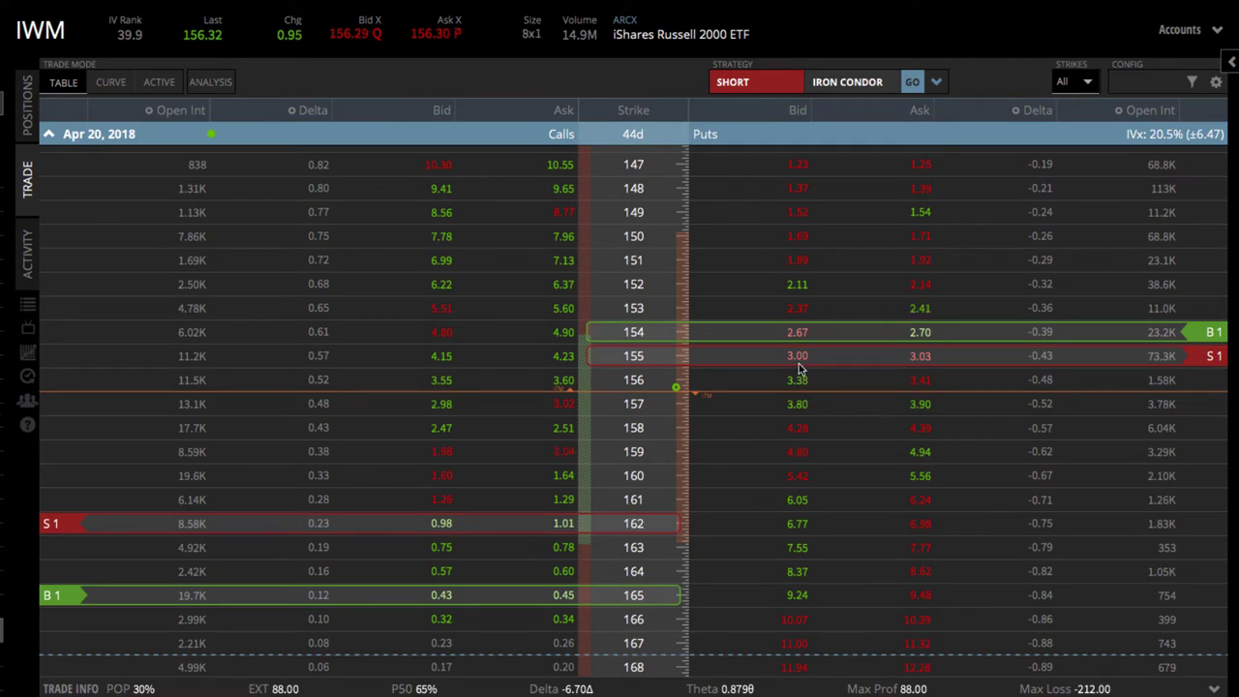
pyautogui.moveTo(808, 362); pyautogui.dragTo(871, 190)
pyautogui.scroll(3, 1034, 233)
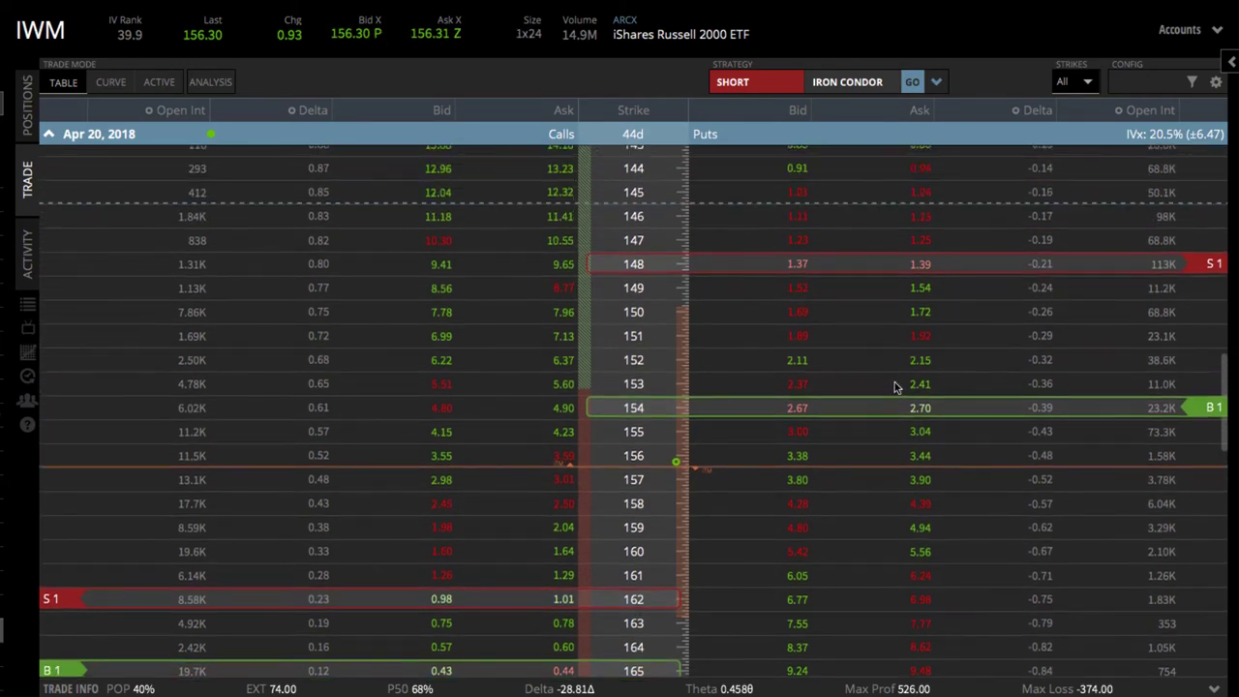
pyautogui.moveTo(879, 409); pyautogui.dragTo(865, 191)
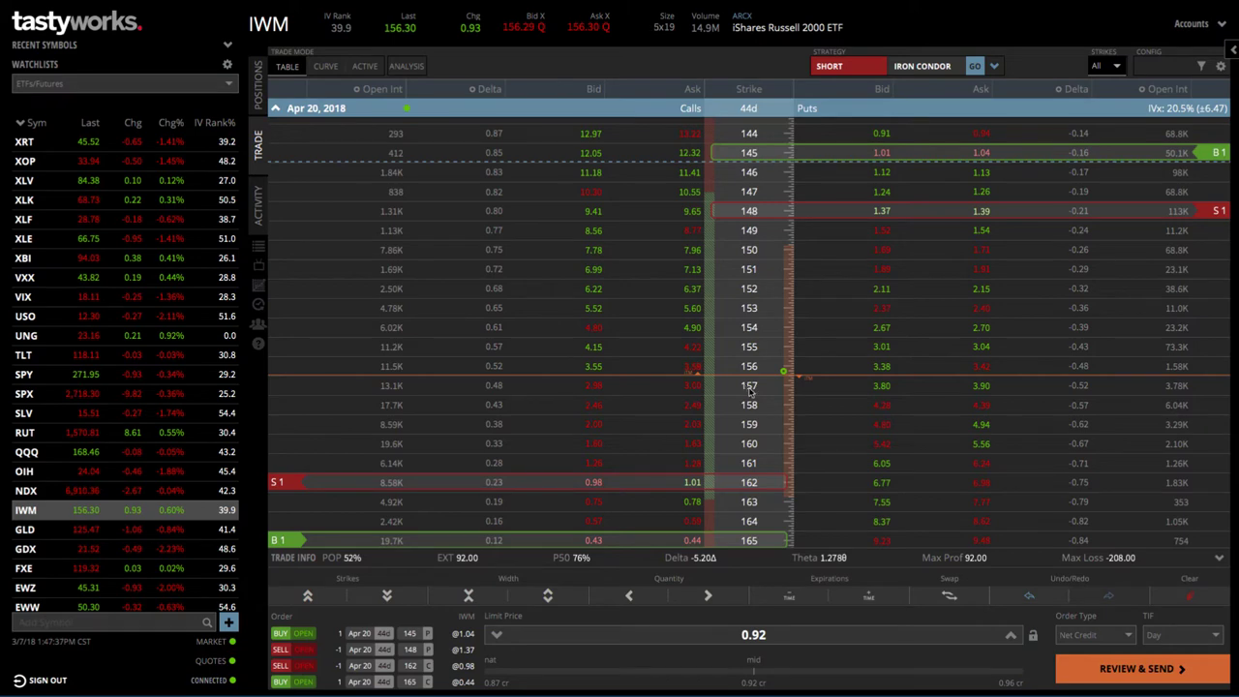
# - Clear the order and rebuild the call side: sell the 162 call, buy the 165 call
pyautogui.click(1189, 596)
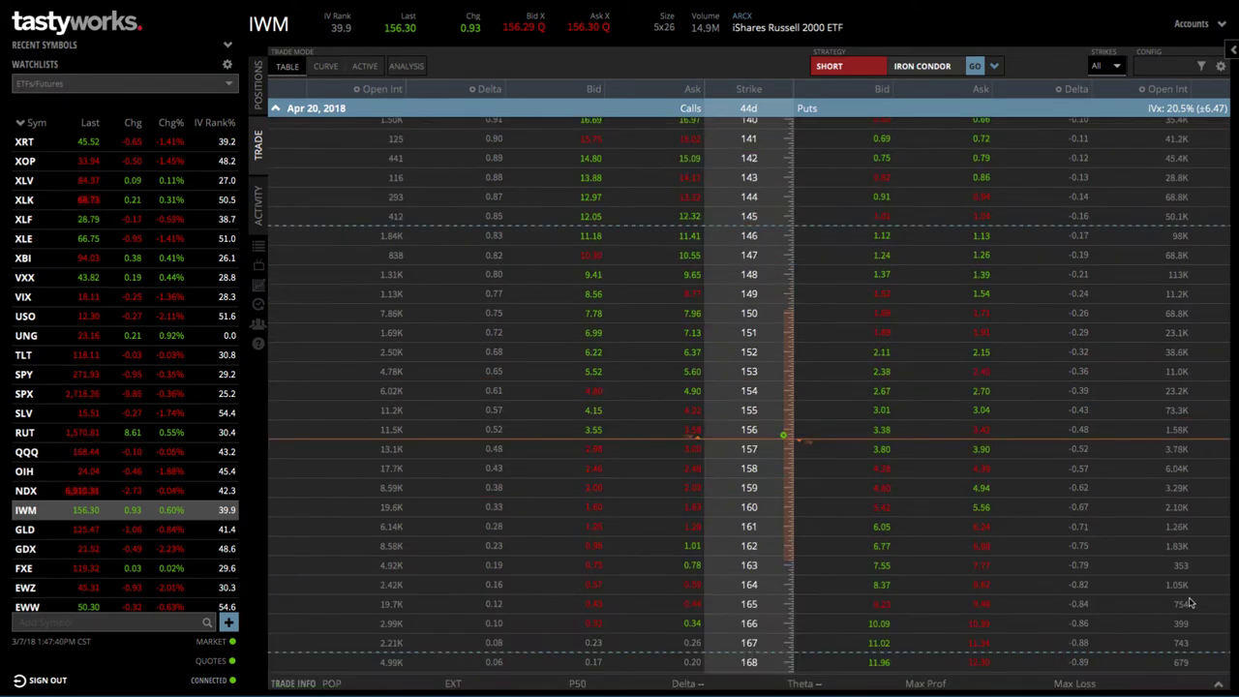
pyautogui.scroll(-2, 1048, 576)
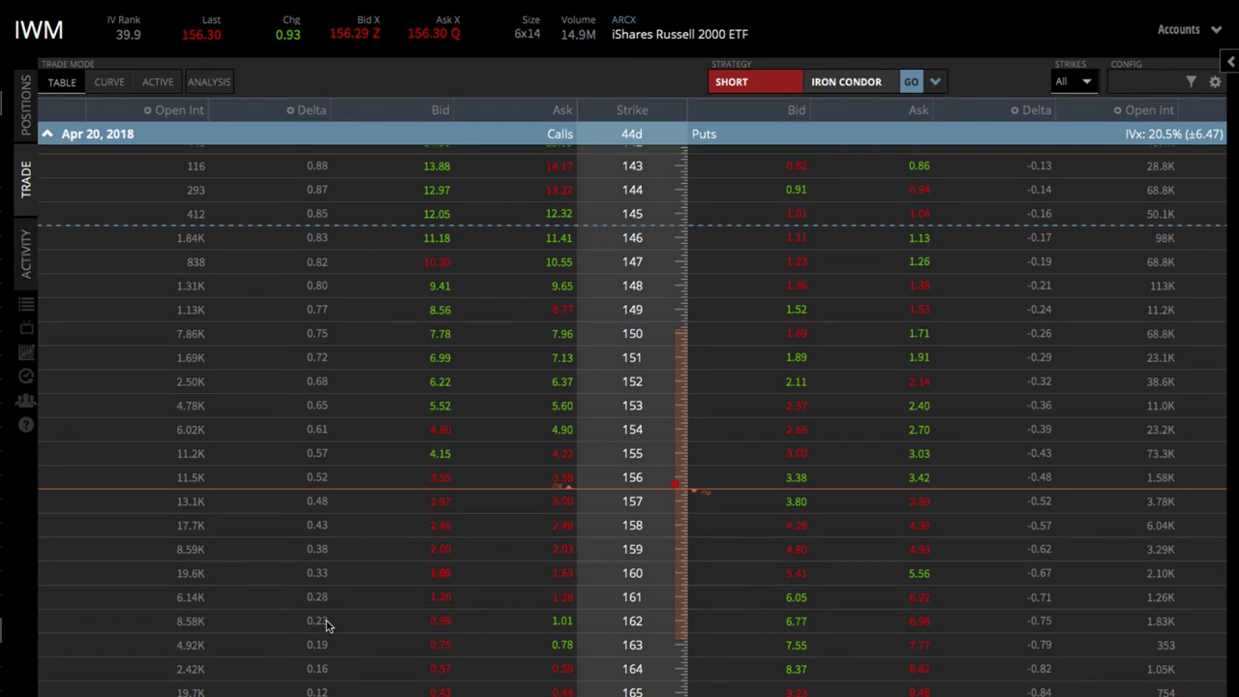
pyautogui.click(441, 627)
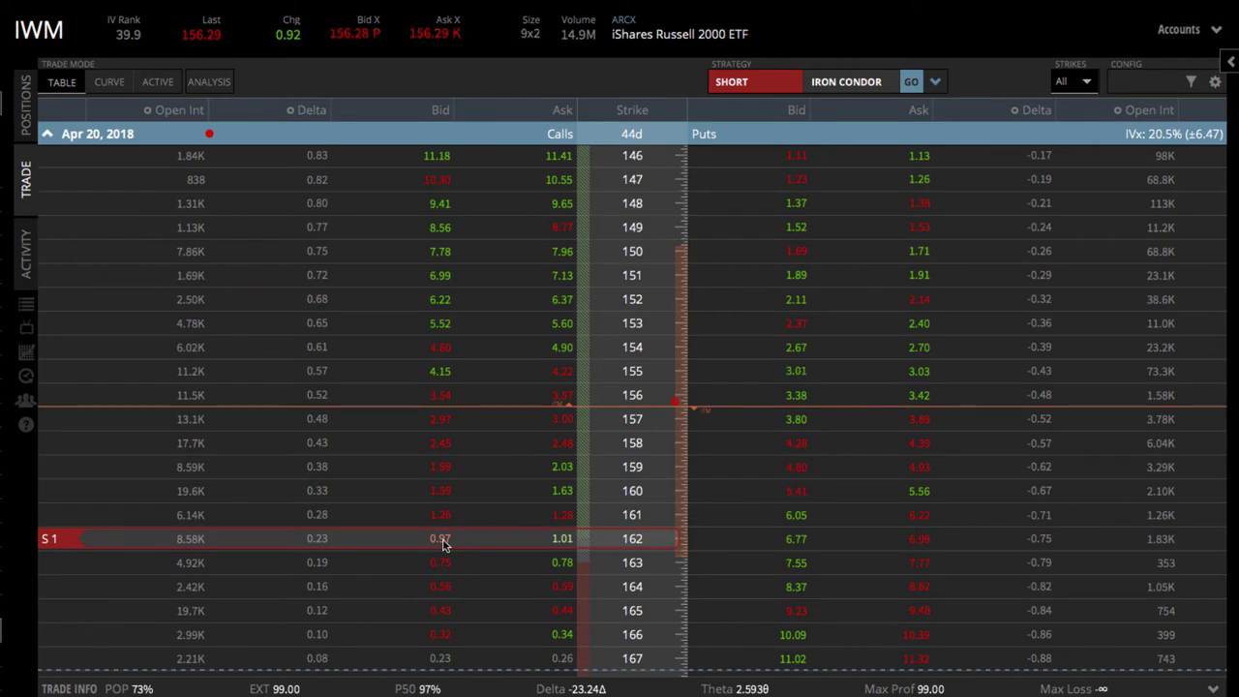
pyautogui.click(564, 612)
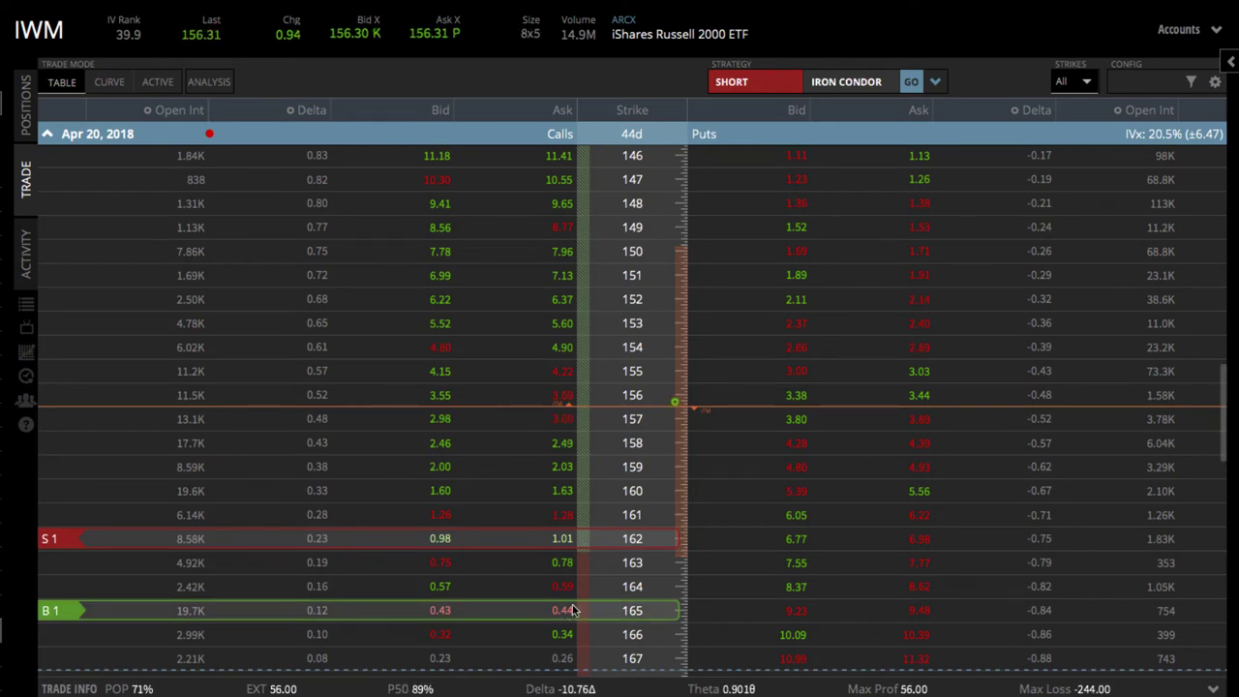
# - Add the put side: sell the 148 put and buy the 145 put
pyautogui.scroll(1, 876, 361)
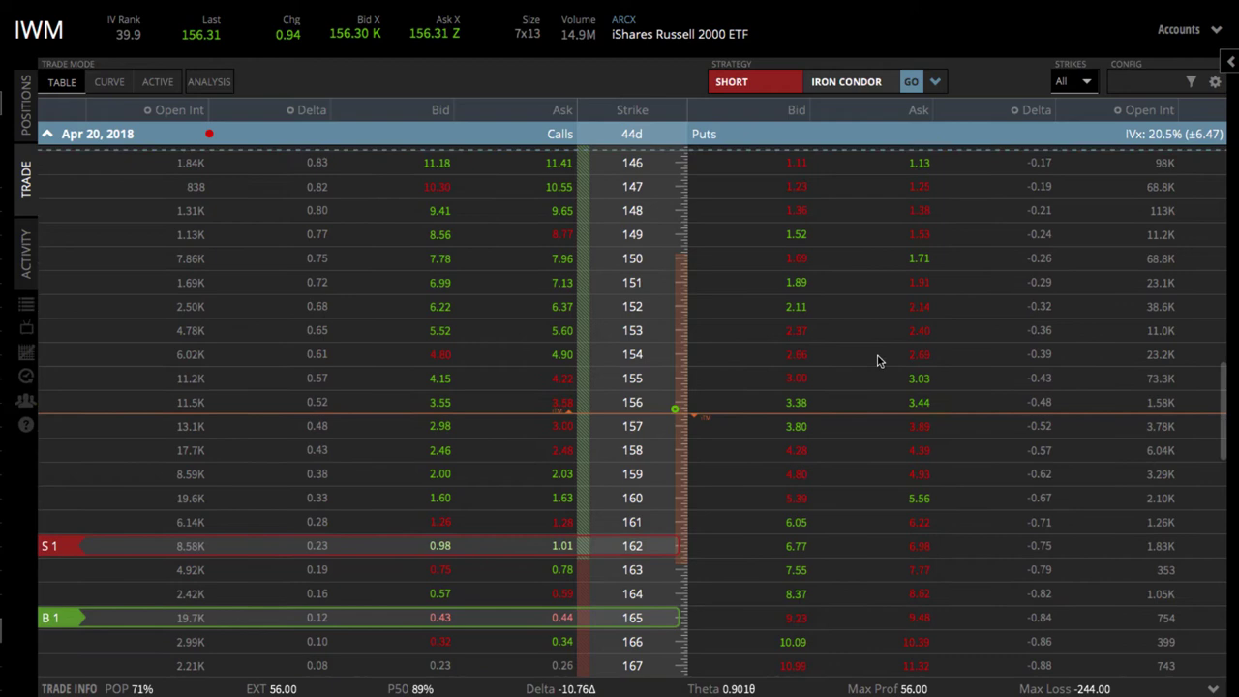
pyautogui.click(796, 212)
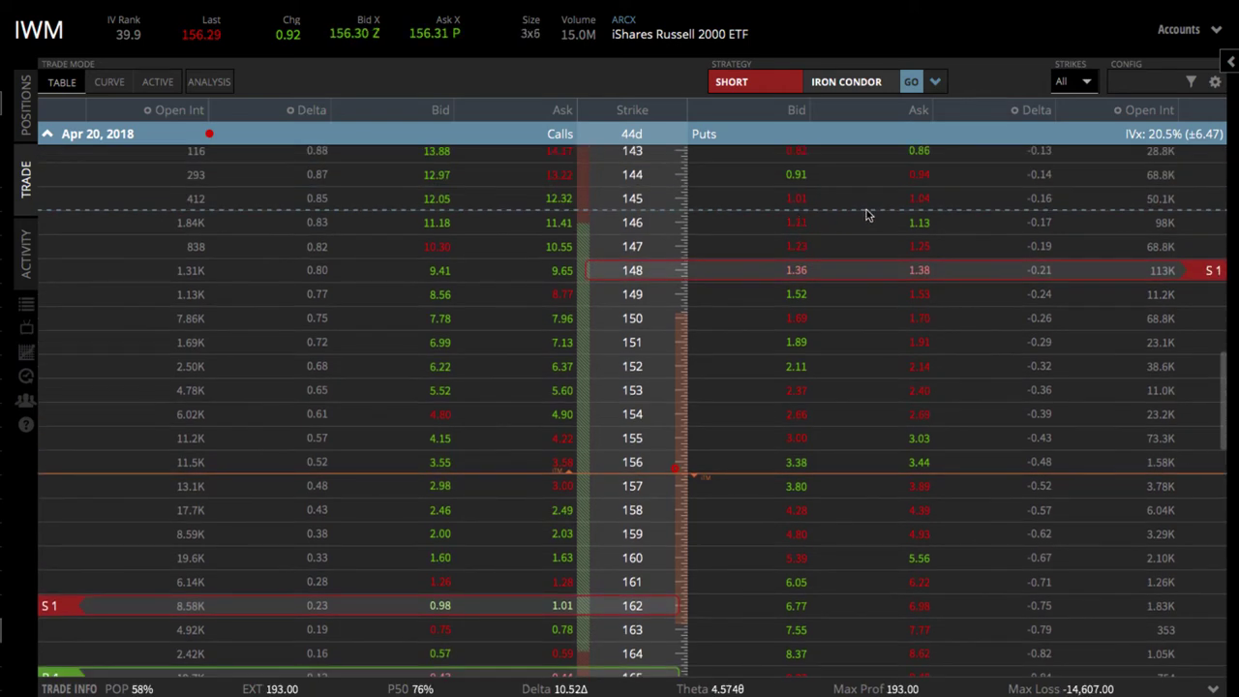
pyautogui.click(920, 202)
pyautogui.scroll(-1, 884, 348)
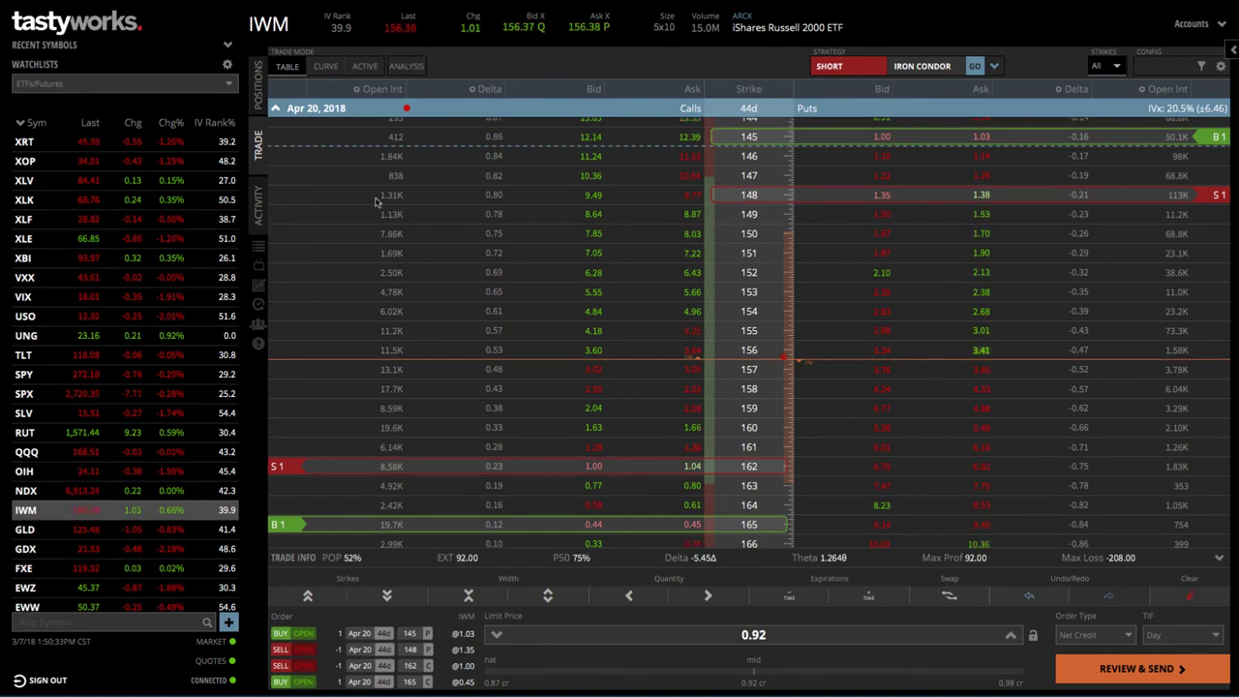
# - Show the four-leg IWM iron condor in the Curve P/L chart
pyautogui.click(326, 67)
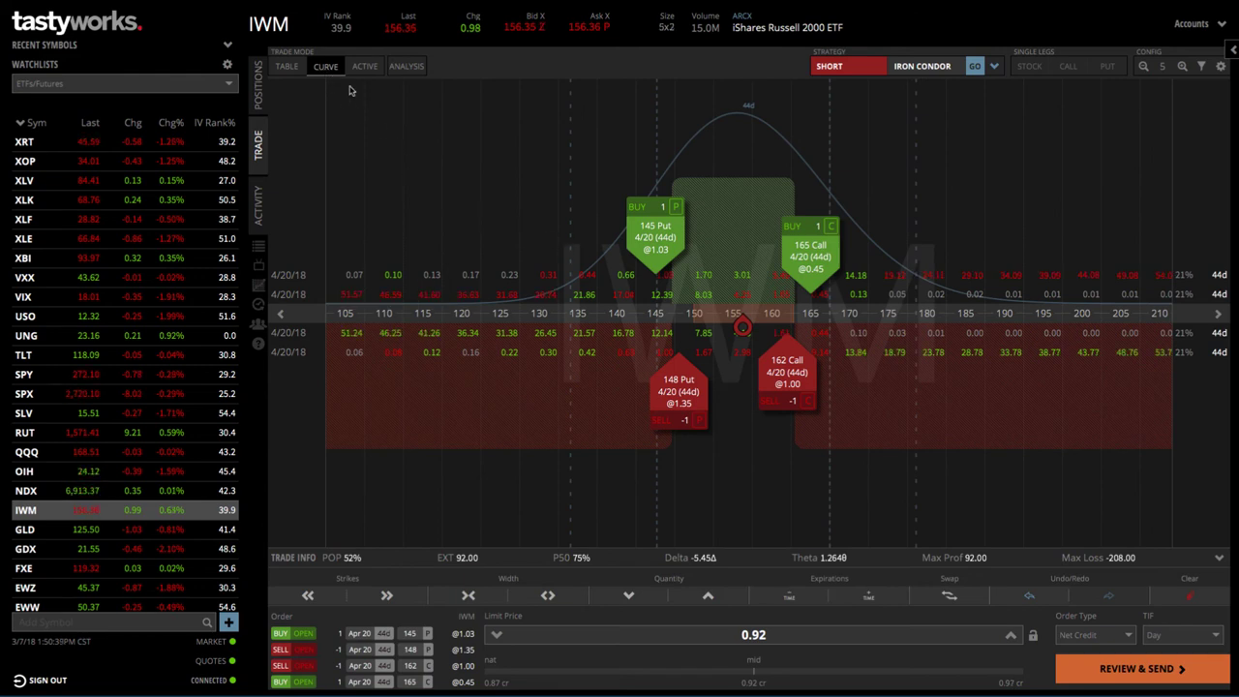
# - Open Analysis mode, zoom the chart to 2.5-point strike spacing, and reopen the analysis panel
pyautogui.click(408, 67)
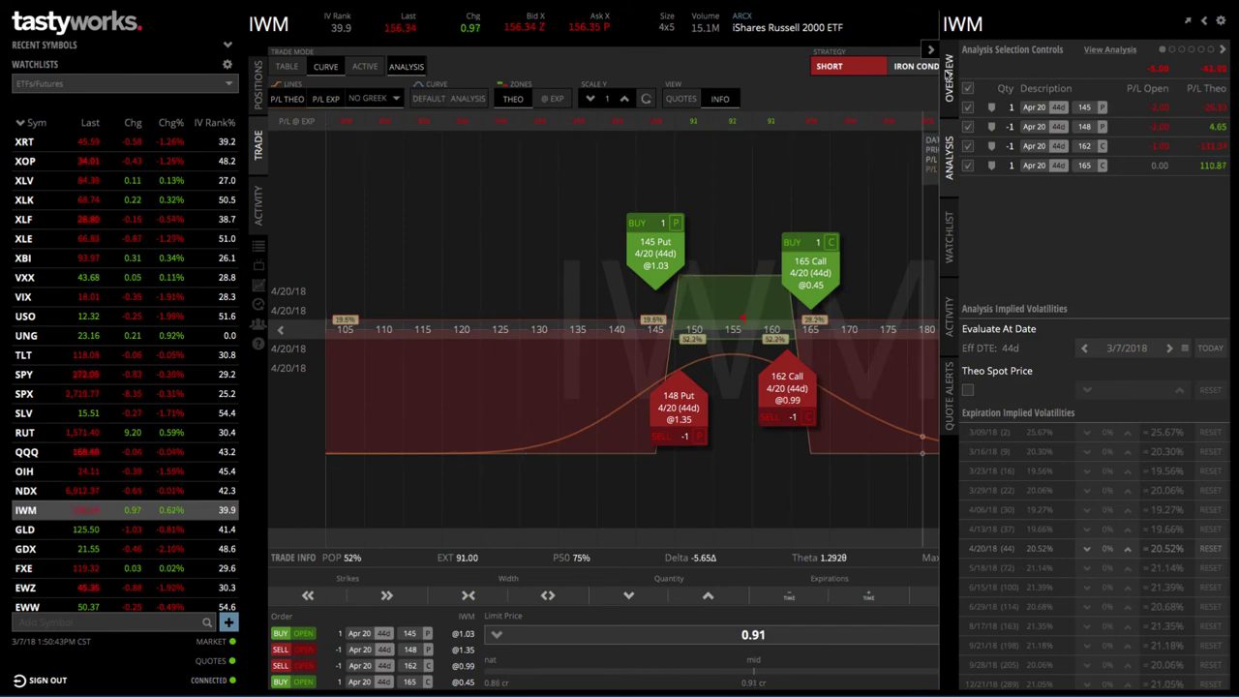
pyautogui.click(933, 50)
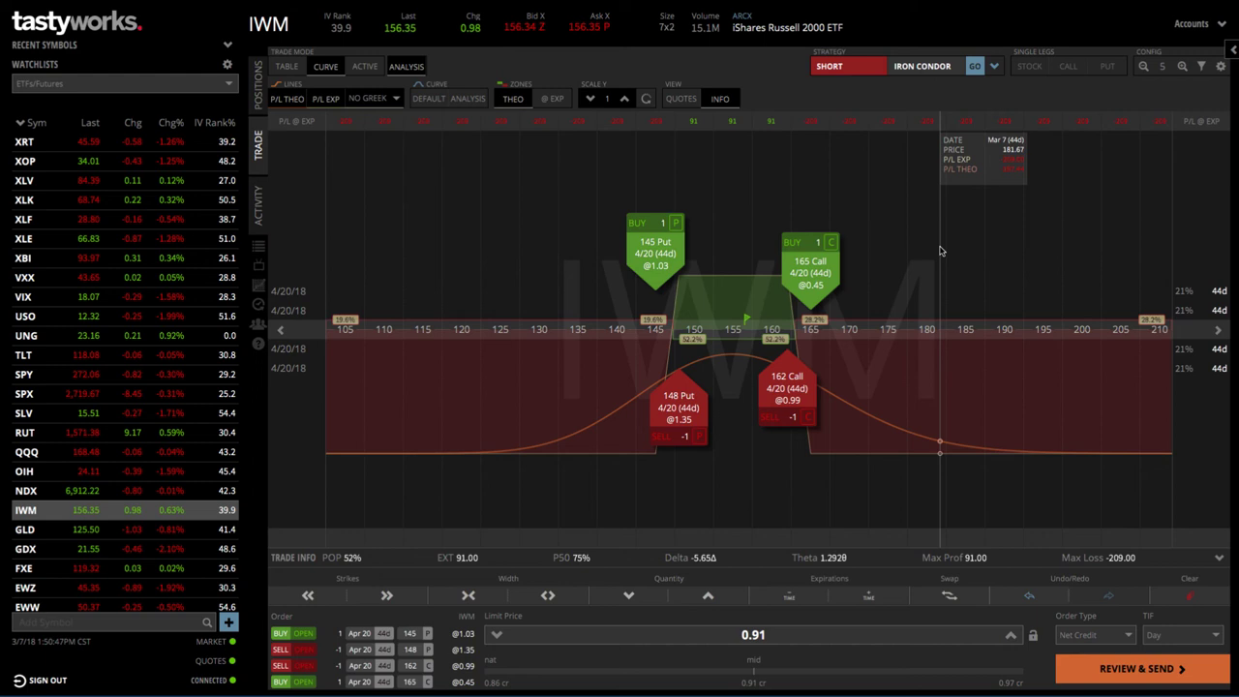
pyautogui.click(1182, 67)
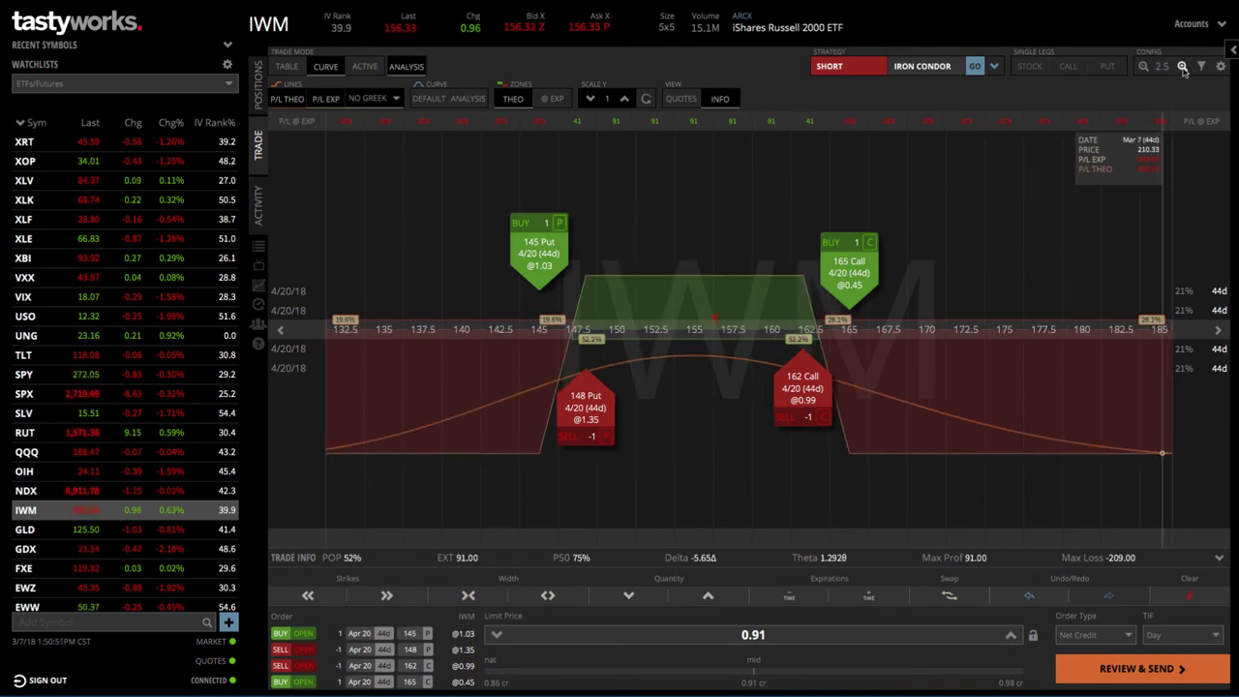
pyautogui.click(1182, 68)
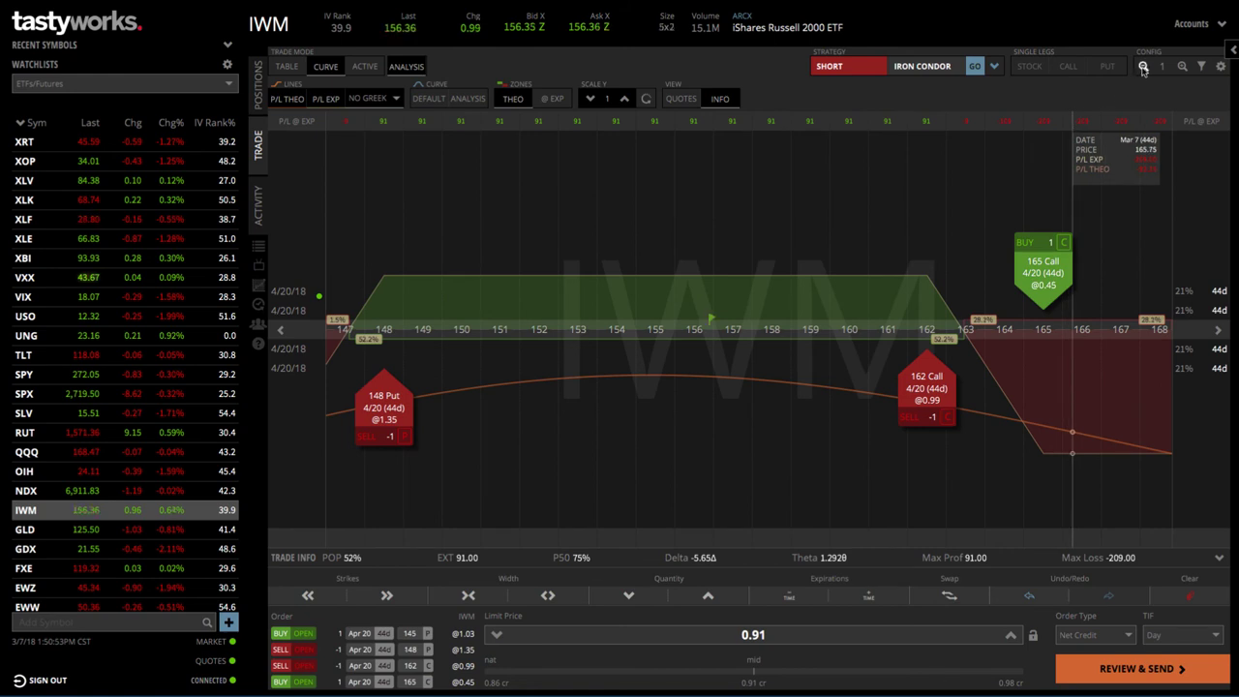
pyautogui.click(1144, 67)
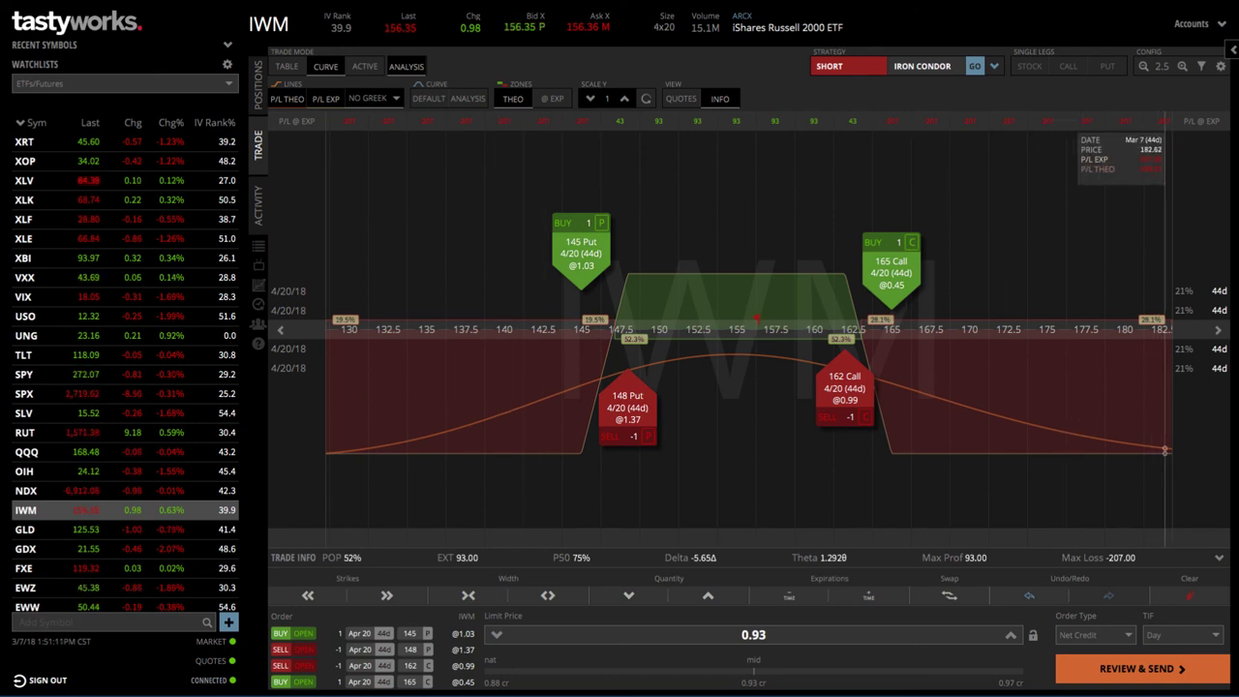
pyautogui.click(1232, 50)
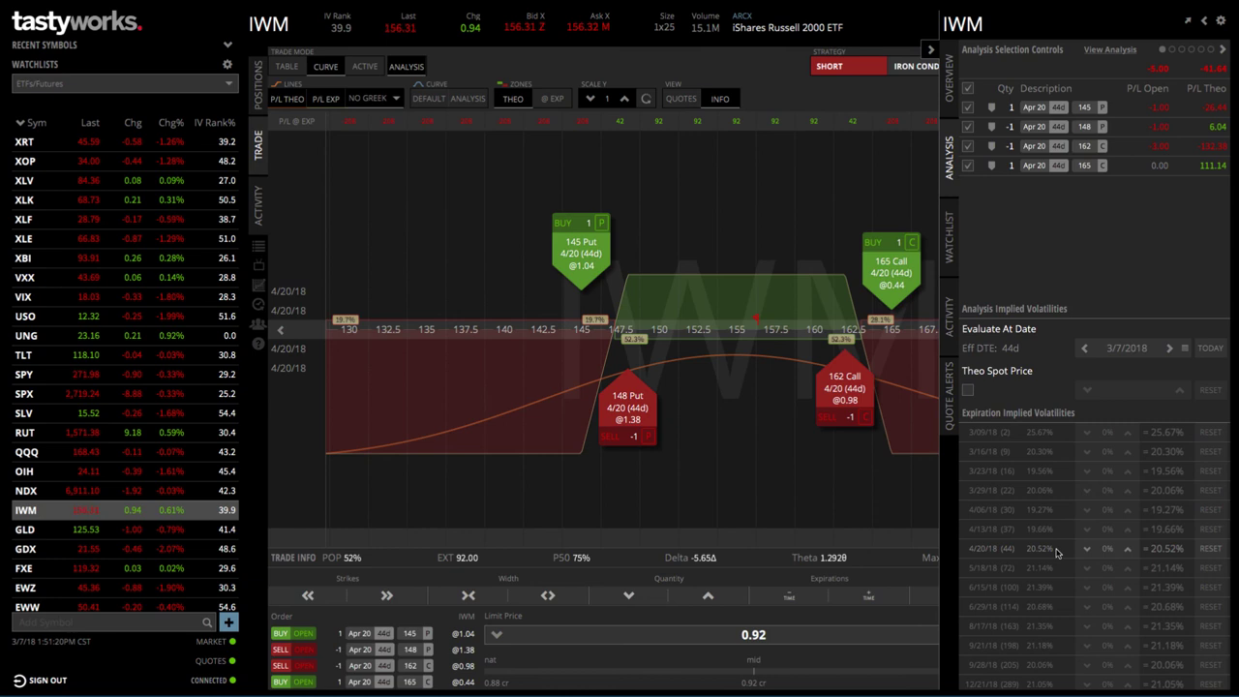
# - Set the 4/20/18 expiration's implied volatility adjustment to -9%
pyautogui.click(1127, 549)
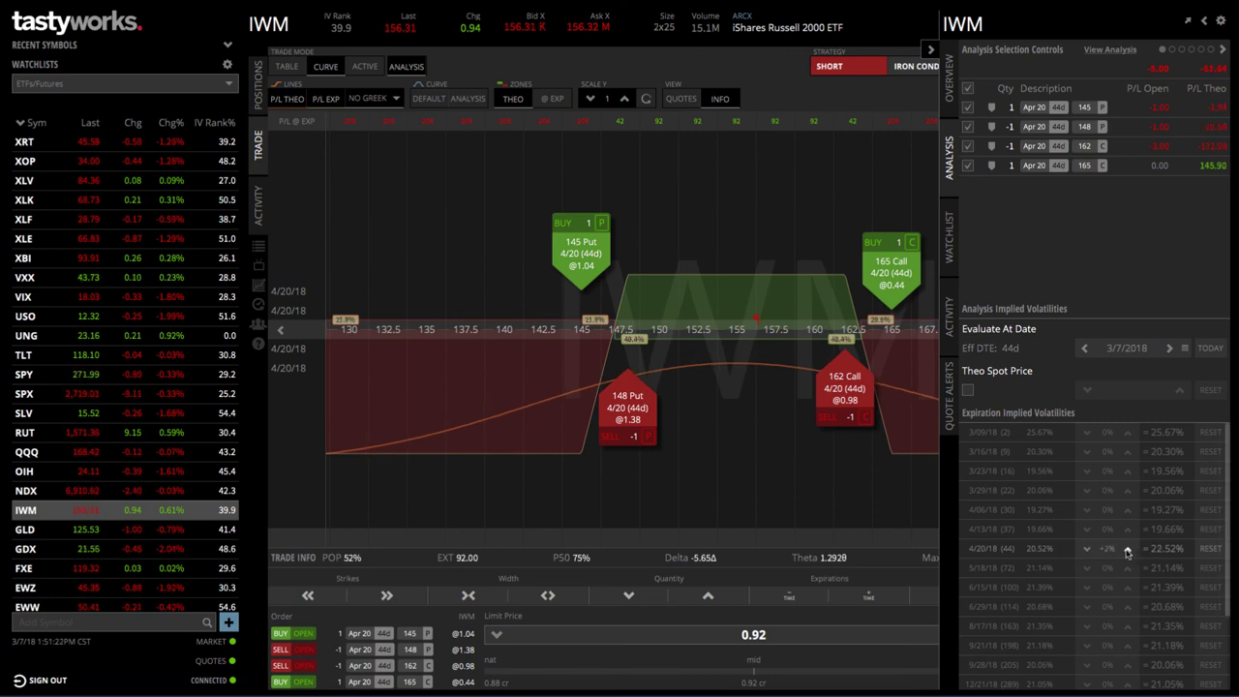
pyautogui.click(1127, 549)
pyautogui.click(1127, 549)
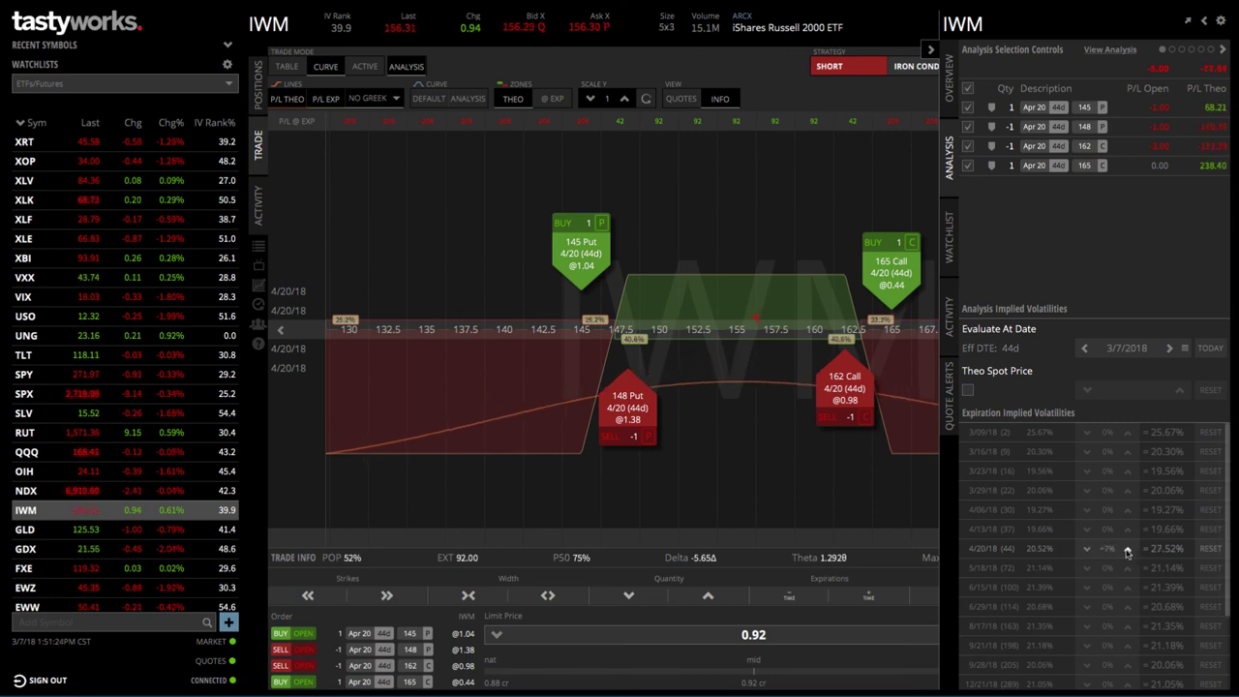
pyautogui.click(1088, 550)
pyautogui.click(1087, 550)
pyautogui.click(1087, 550)
pyautogui.click(1087, 549)
pyautogui.click(1087, 550)
pyautogui.click(1087, 550)
pyautogui.click(1087, 549)
pyautogui.click(1087, 550)
pyautogui.click(1087, 550)
pyautogui.click(1087, 550)
pyautogui.click(1087, 549)
pyautogui.click(1087, 550)
pyautogui.click(1087, 550)
pyautogui.click(1087, 549)
pyautogui.click(1087, 550)
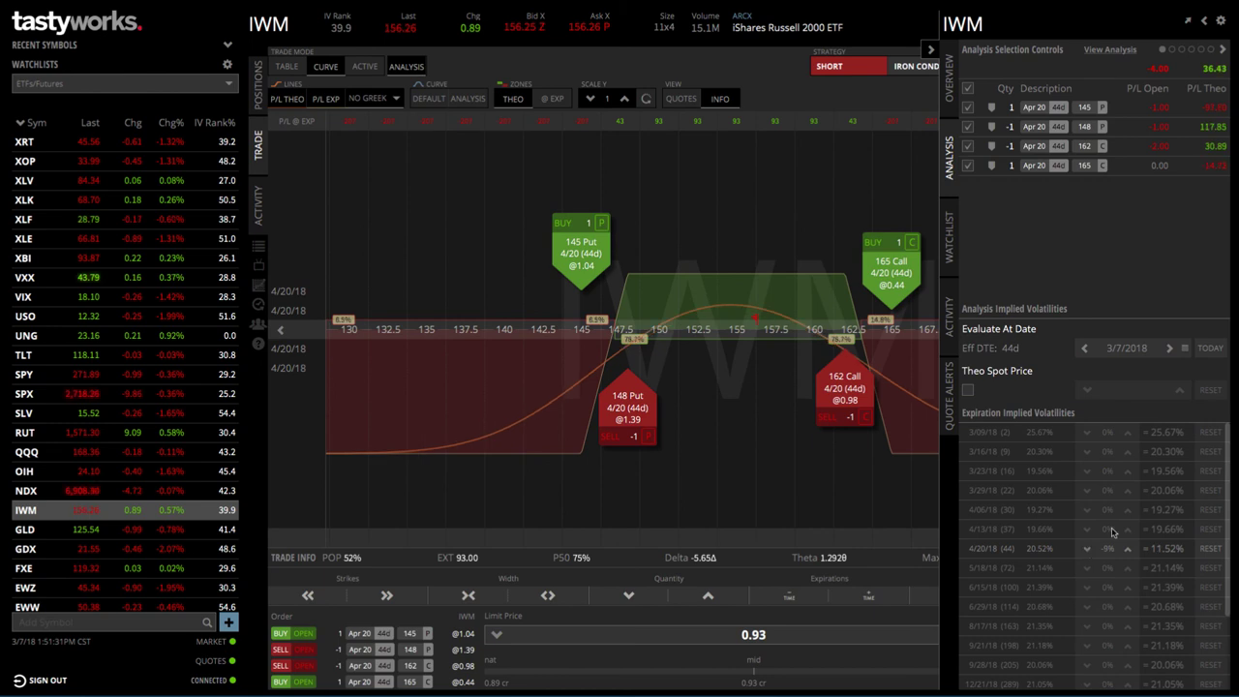
# - Set the evaluation date to 3/13/2018, then hide the analysis panel
pyautogui.click(1169, 348)
pyautogui.click(1170, 348)
pyautogui.click(1169, 349)
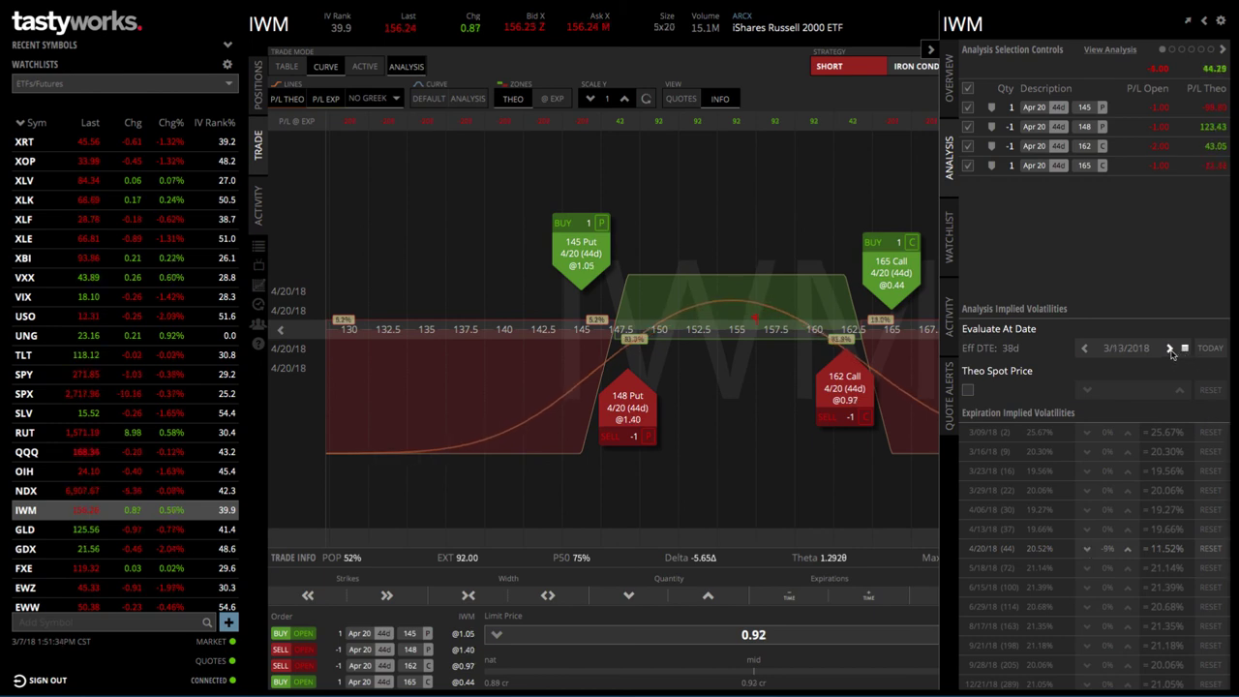
pyautogui.click(1170, 349)
pyautogui.click(1170, 349)
pyautogui.click(1170, 349)
pyautogui.click(1169, 348)
pyautogui.click(1170, 348)
pyautogui.click(1170, 348)
pyautogui.click(1170, 349)
pyautogui.click(1169, 348)
pyautogui.click(1169, 349)
pyautogui.click(1169, 348)
pyautogui.click(1170, 349)
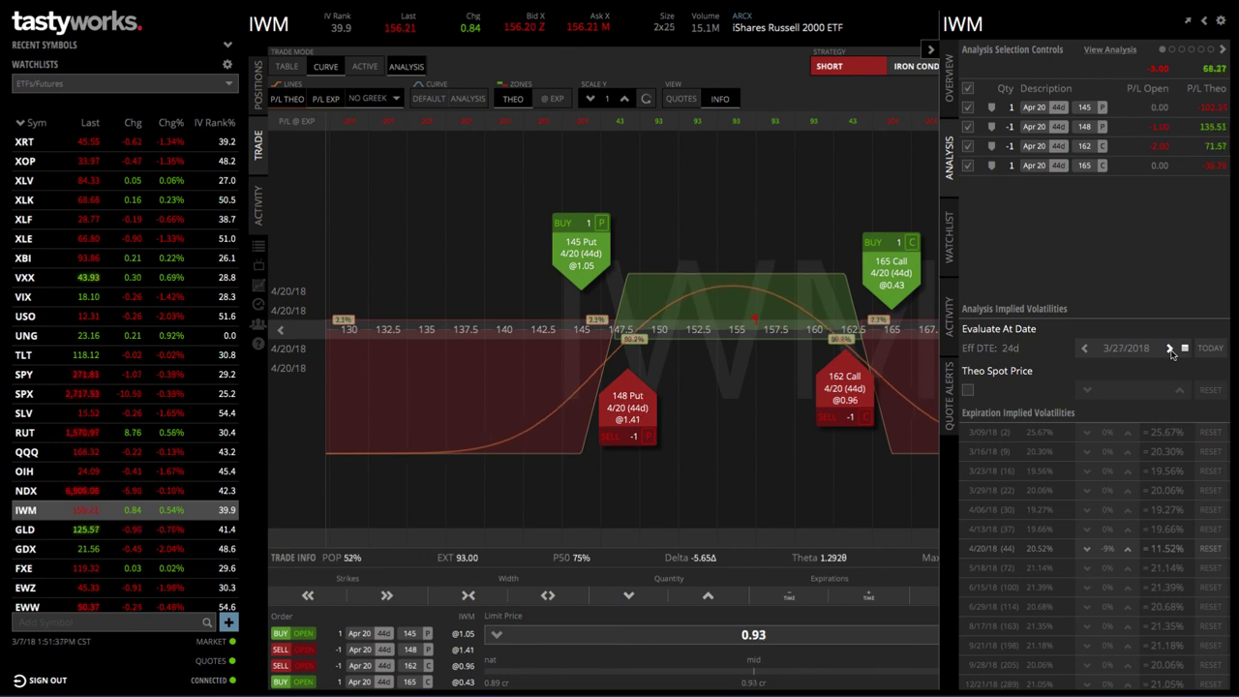
pyautogui.click(1085, 349)
pyautogui.click(1085, 348)
pyautogui.click(1085, 348)
pyautogui.click(1085, 349)
pyautogui.click(1086, 348)
pyautogui.click(1085, 348)
pyautogui.click(1085, 348)
pyautogui.click(1085, 349)
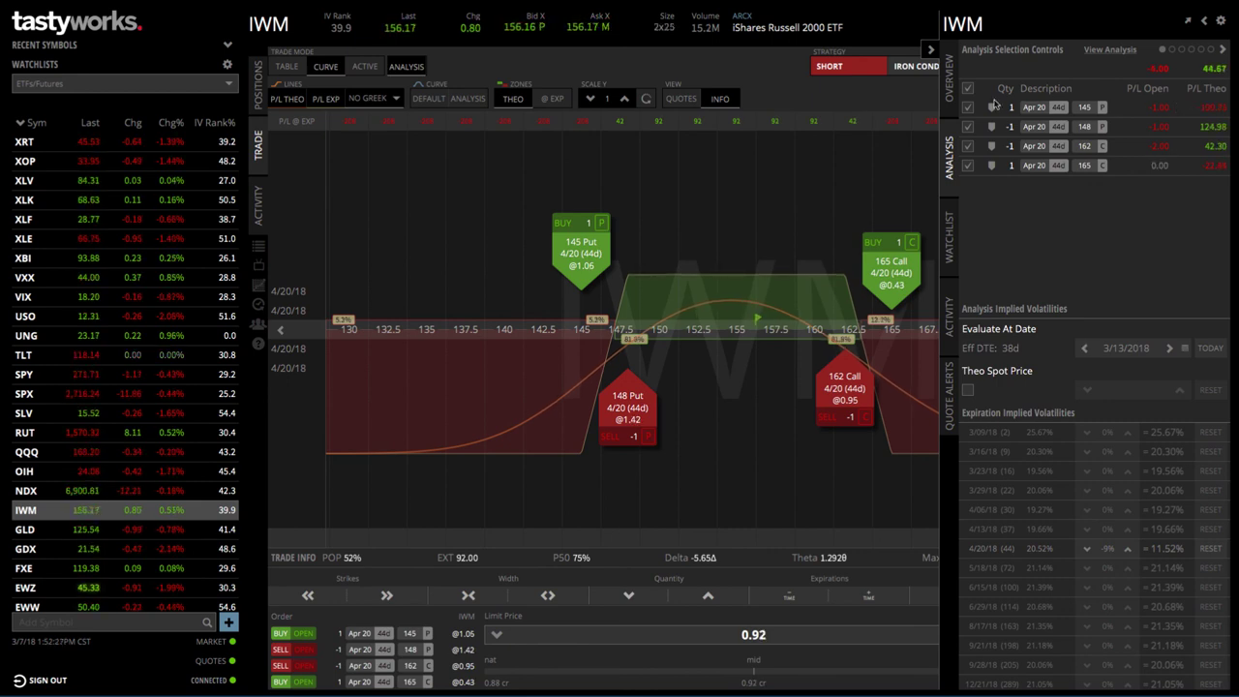
pyautogui.click(930, 51)
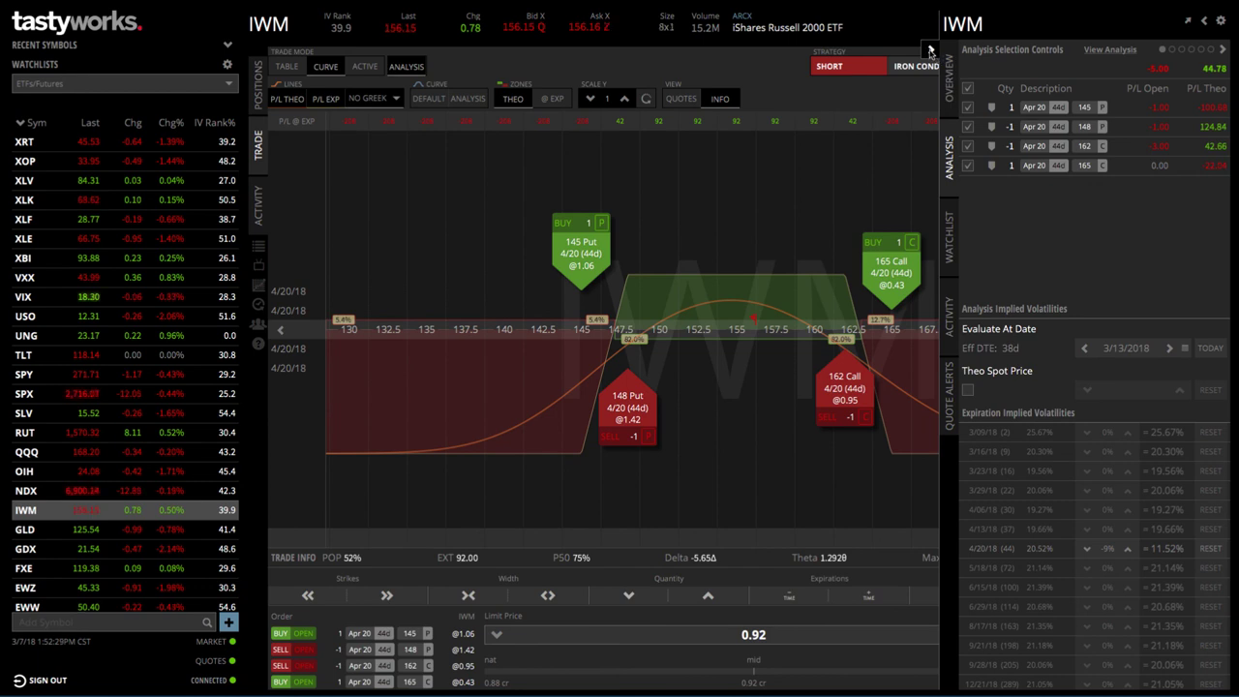